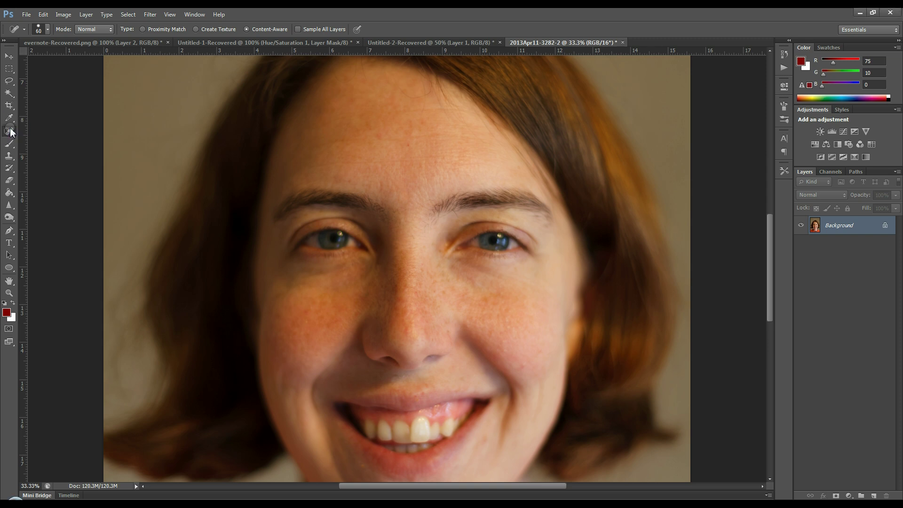
- Select the Lasso tool so you can outline an eye freehand
click(10, 84)
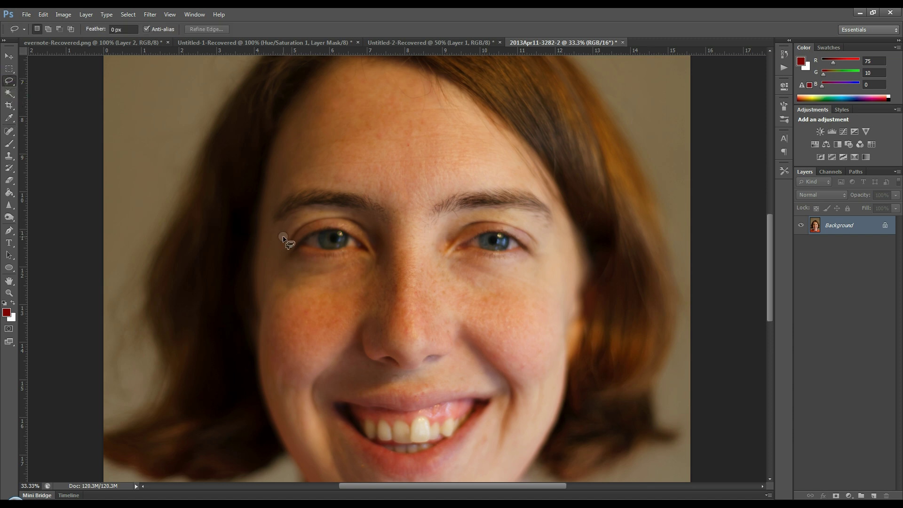
- Copy the lassoed left eye to Layer 1, duplicate the Background, then reselect Layer 1
mouse_move(282, 236)
mouse_down()
mouse_move(338, 212)
mouse_move(365, 218)
mouse_move(386, 264)
mouse_move(374, 286)
mouse_move(338, 287)
mouse_move(279, 253)
mouse_up()
key(ctrl+j)
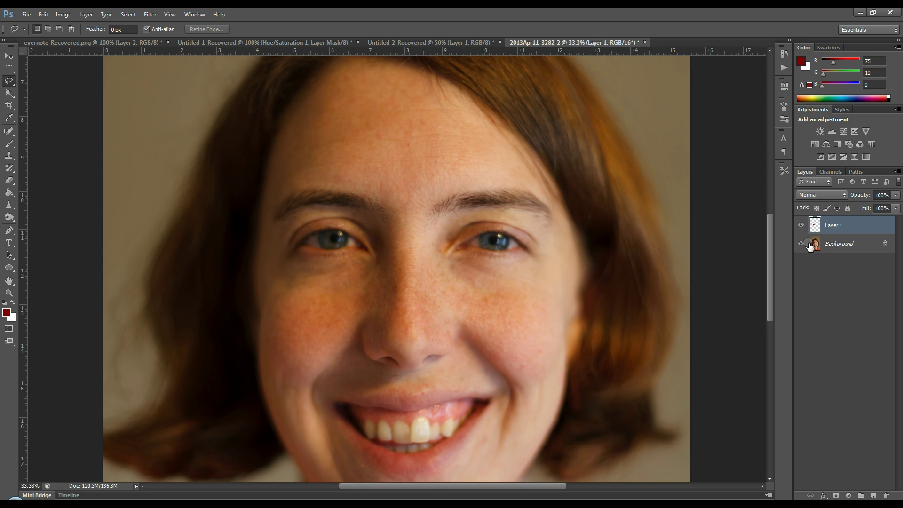
click(830, 244)
key(ctrl+j)
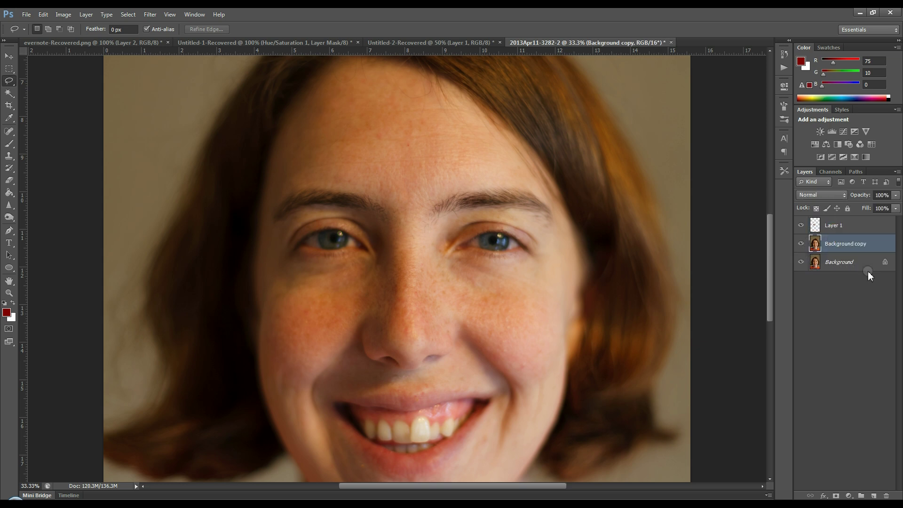
click(851, 227)
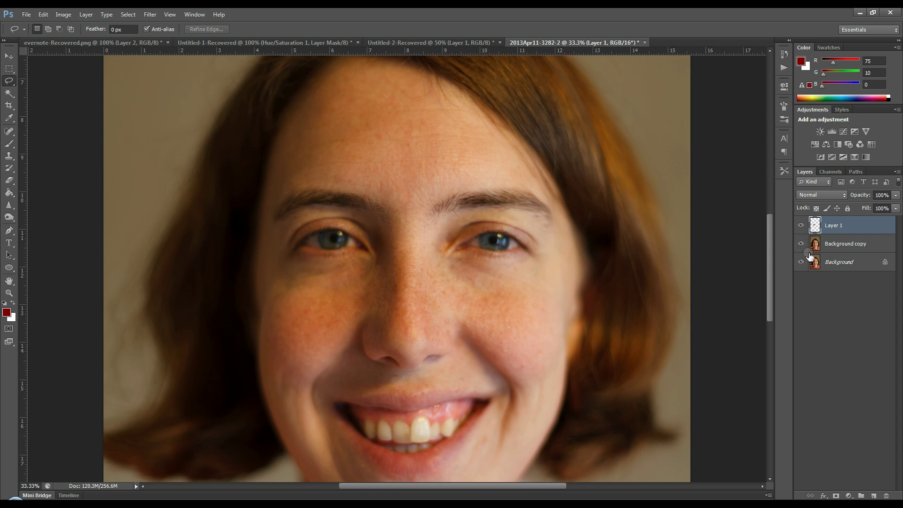
- Hide and reshow the Background copy and Background layers to inspect the copied eye
click(840, 234)
click(801, 243)
click(801, 263)
click(801, 262)
click(801, 244)
- Scale Layer 1's eye to 105% height and width and commit the transform
key(ctrl+t)
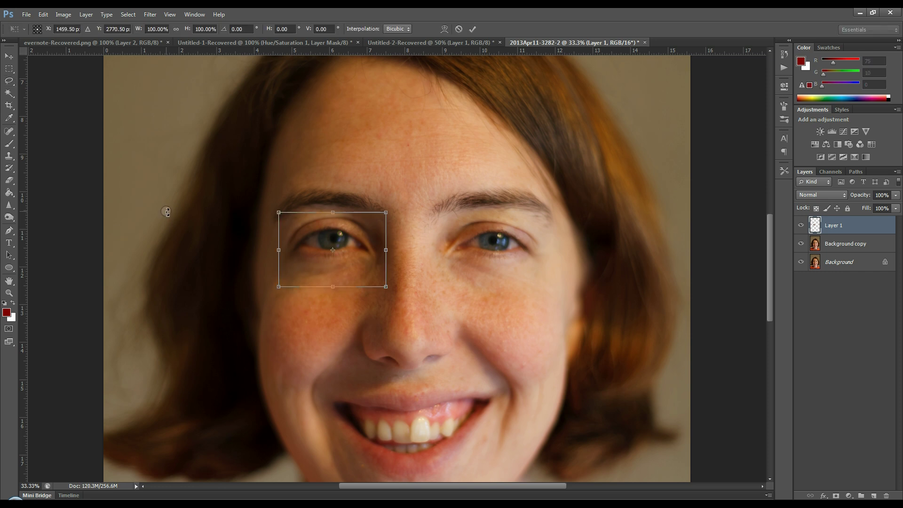
click(203, 29)
text(105)
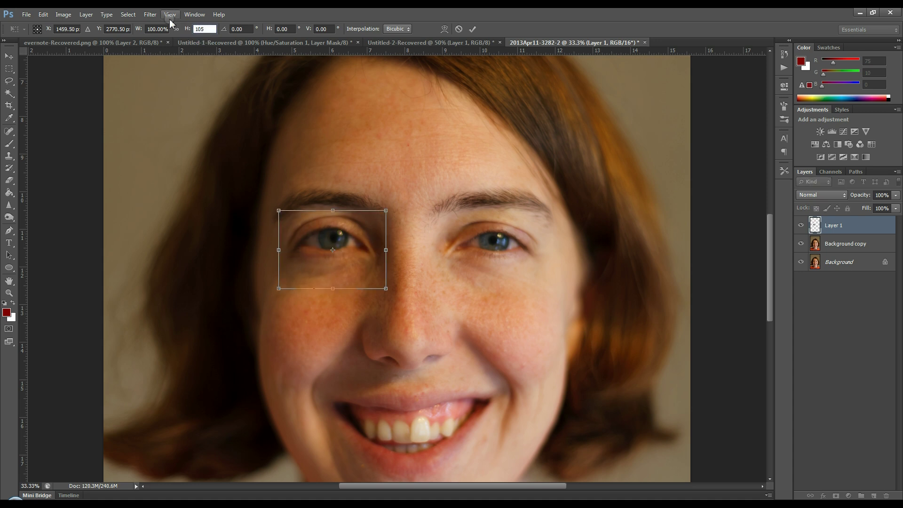
click(153, 29)
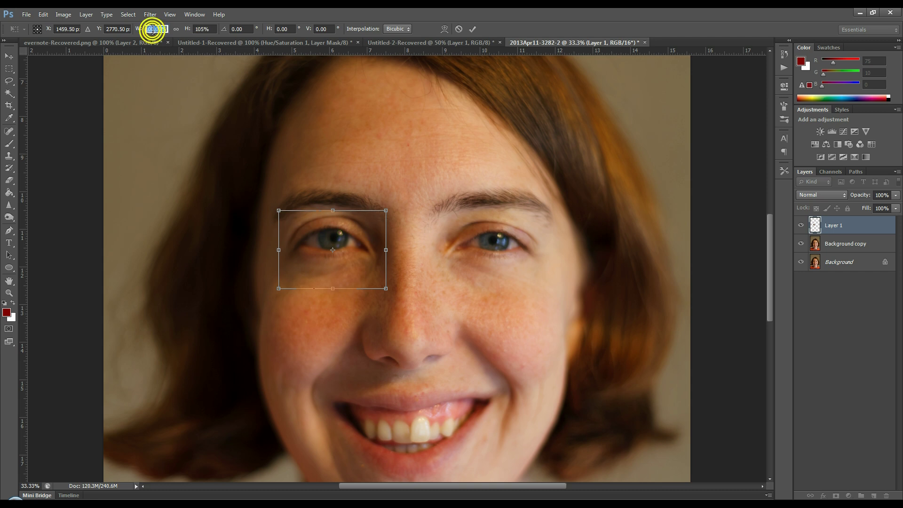
text(105)
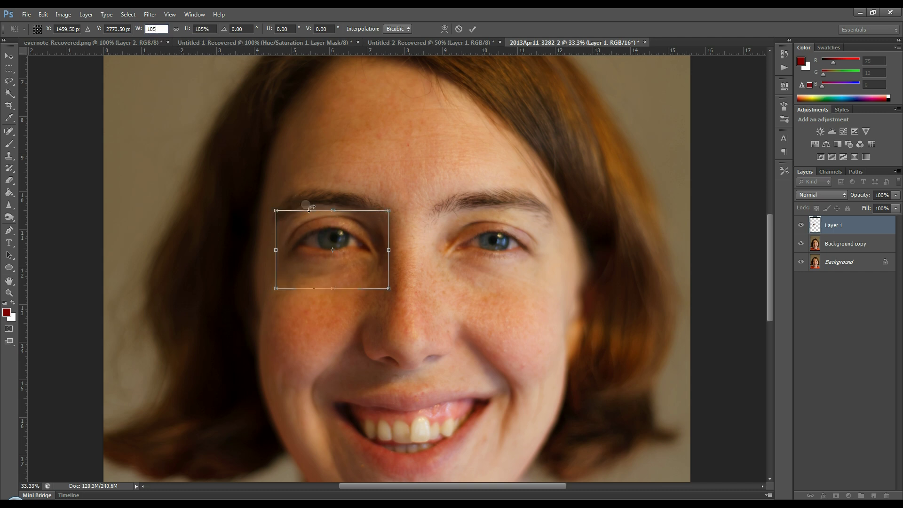
click(473, 30)
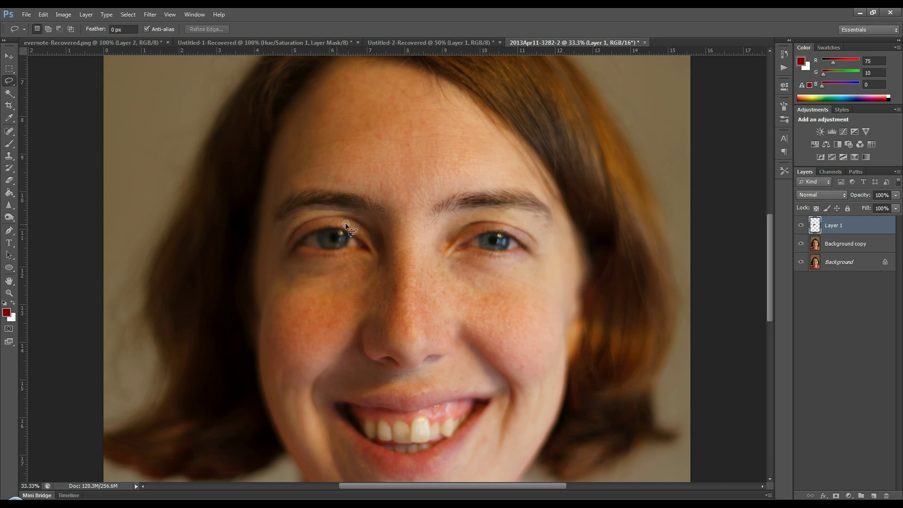
- Compare the face with and without the enlarged eye, then add a mask to Layer 1
click(802, 225)
click(802, 225)
click(836, 495)
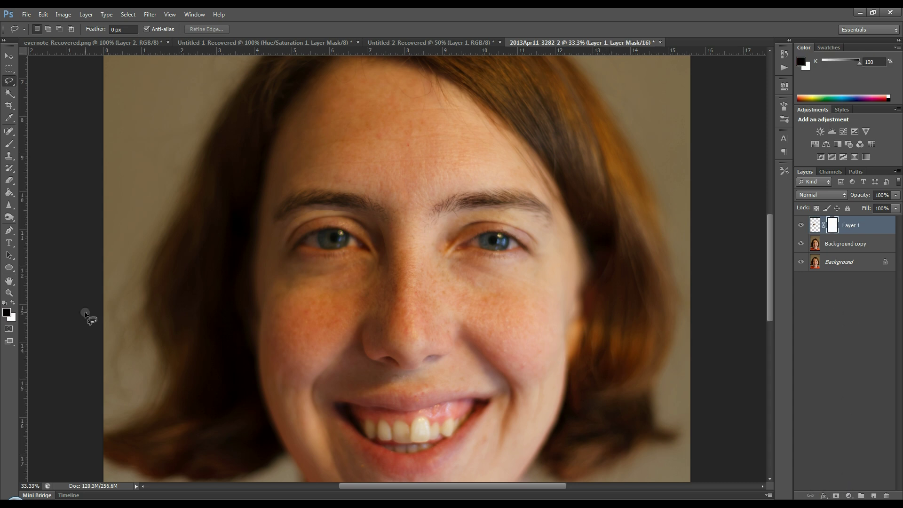
- Choose the soft round 24 px brush and enlarge it to 70 px
click(9, 144)
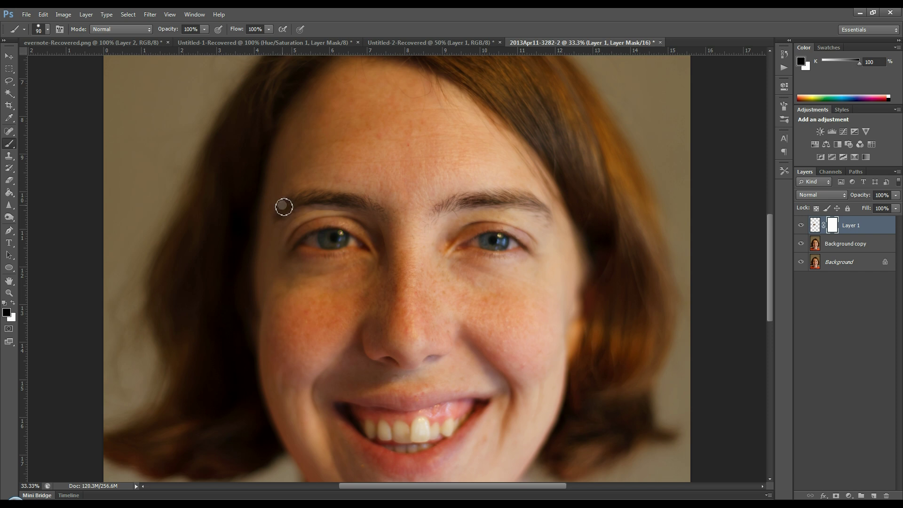
click(47, 30)
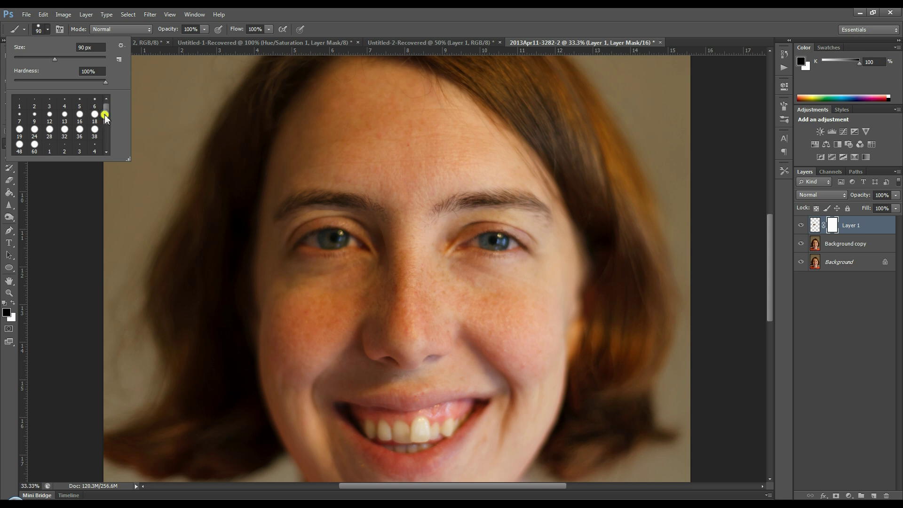
drag(105, 117, 105, 133)
click(80, 135)
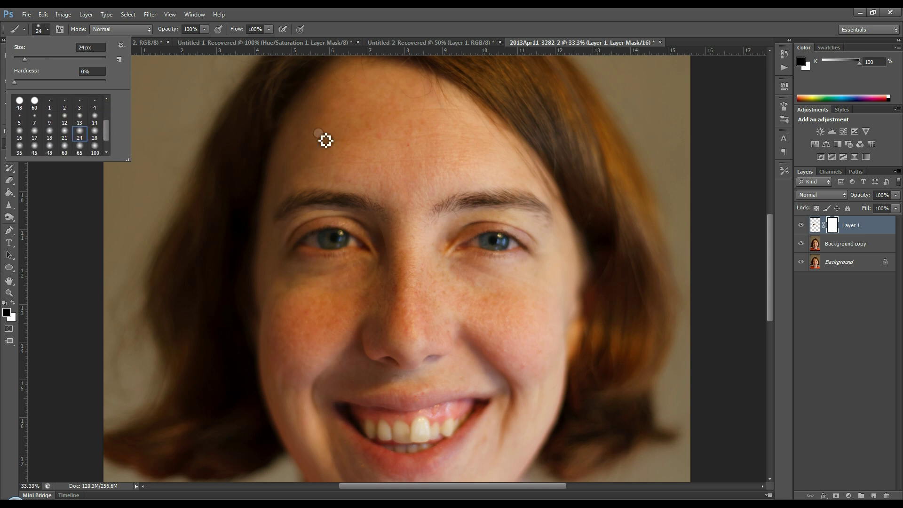
key(Return)
key(bracketright)
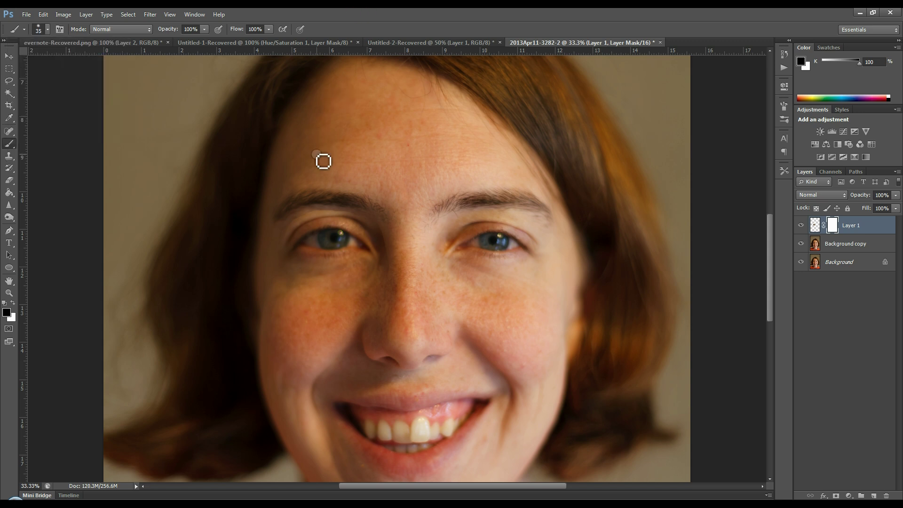
key(bracketright)
key(bracketright)
key(bracketright)
- Paint black on the mask around the eye's edges and between the brows, then compare
click(357, 196)
click(315, 193)
click(303, 297)
click(390, 217)
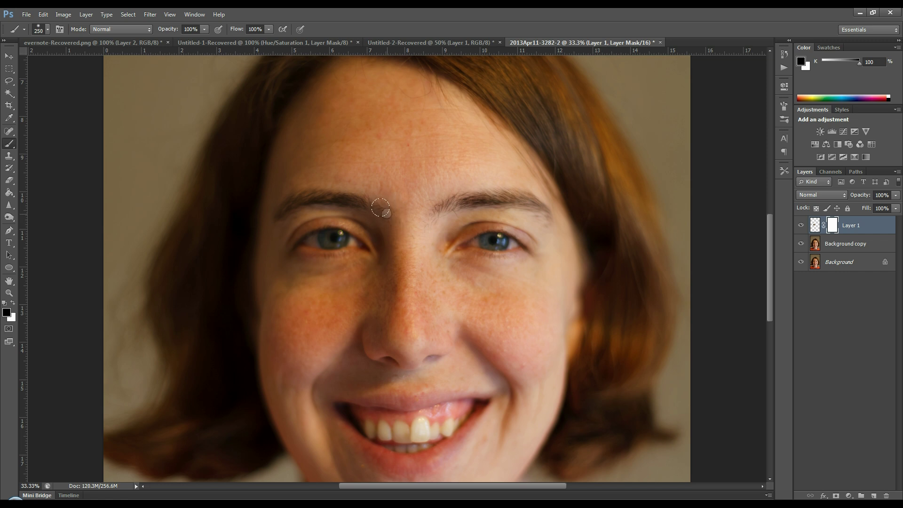
click(335, 76)
click(802, 223)
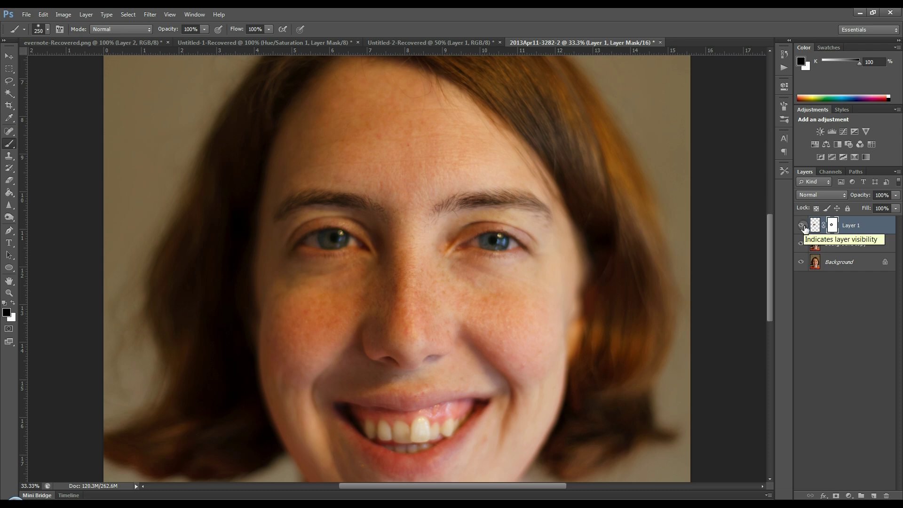
- Hide Layer 1 and lasso the right eye from Background copy onto a new Layer 2
click(803, 226)
click(825, 251)
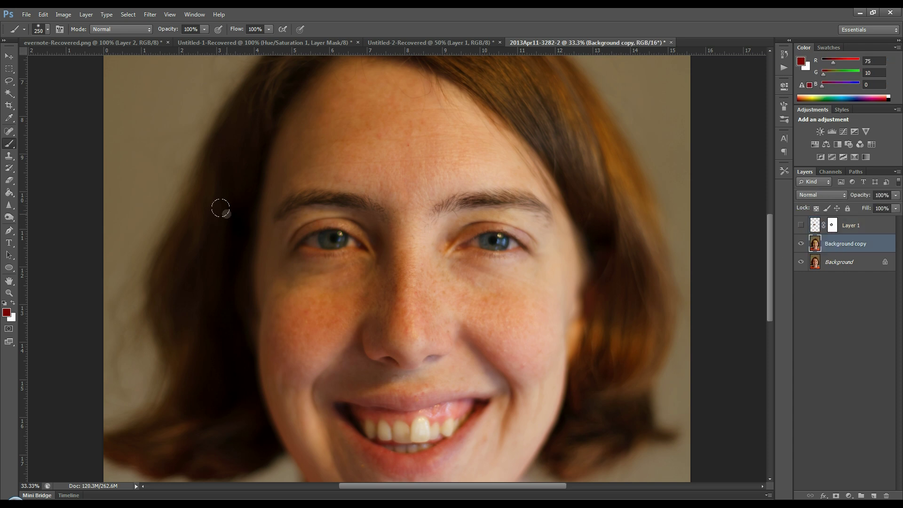
click(8, 82)
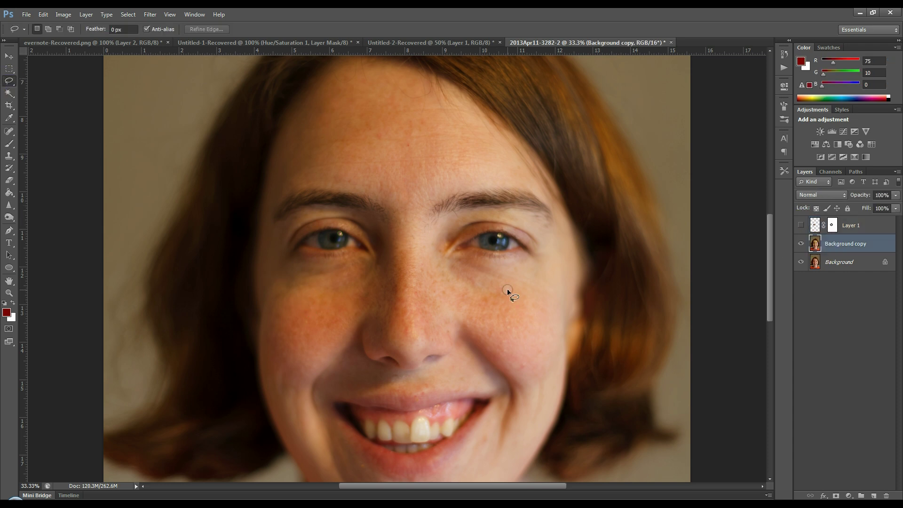
mouse_move(547, 254)
mouse_down()
mouse_move(540, 268)
mouse_move(487, 284)
mouse_move(440, 272)
mouse_move(443, 242)
mouse_move(465, 211)
mouse_move(541, 228)
mouse_move(546, 241)
mouse_up()
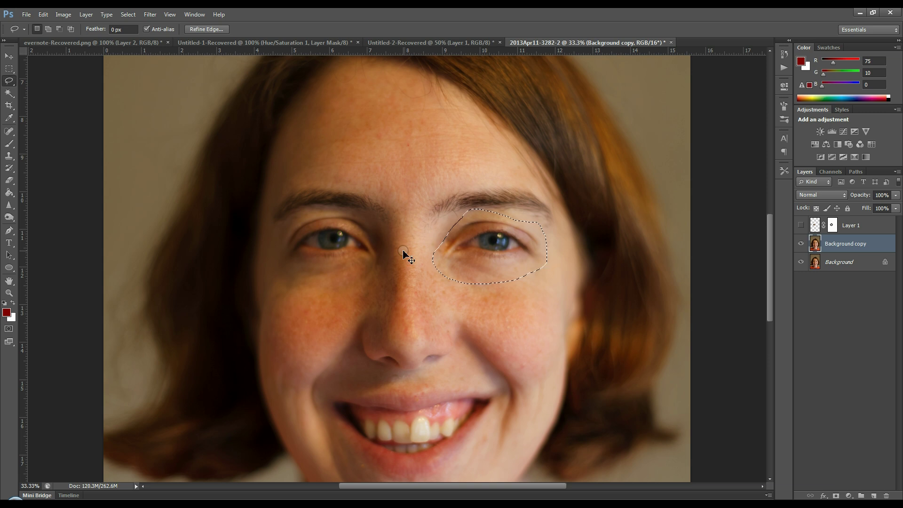
key(ctrl+j)
- Scale Layer 2's eye to 105% height and width and commit the transform
key(ctrl+t)
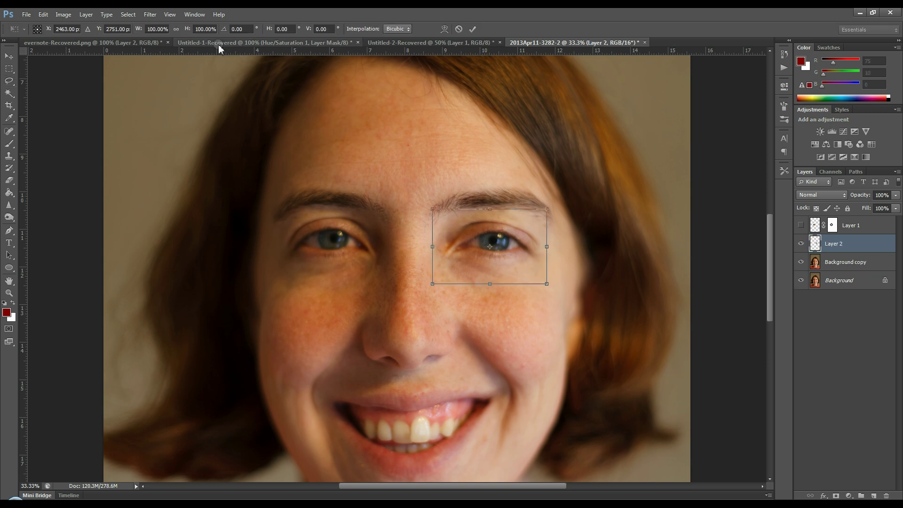
click(204, 29)
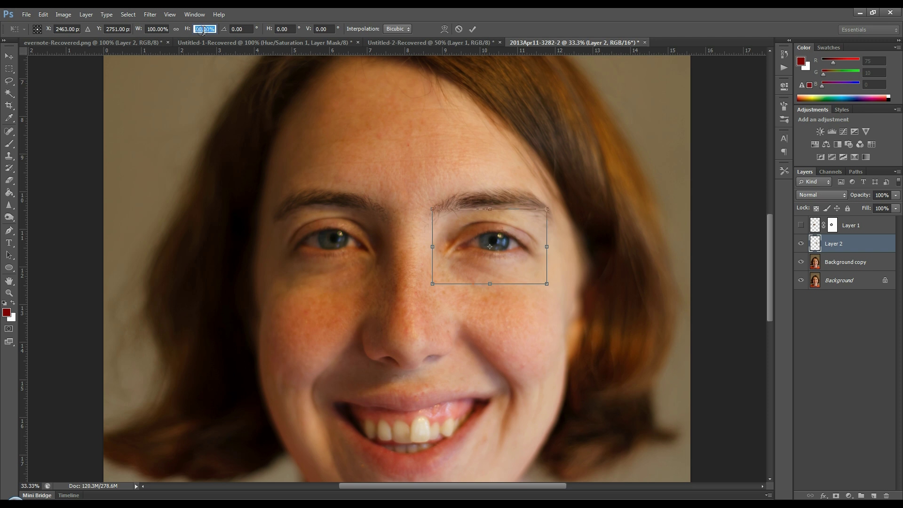
text(105)
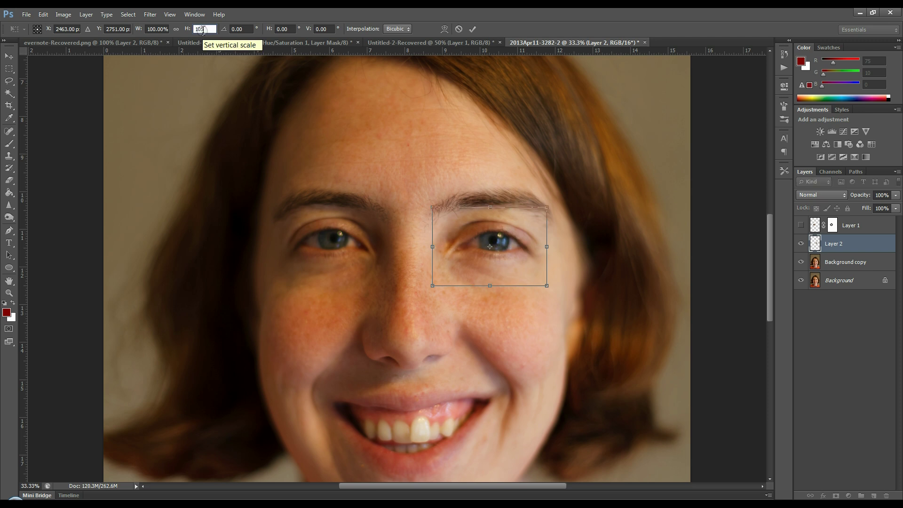
click(157, 29)
text(105)
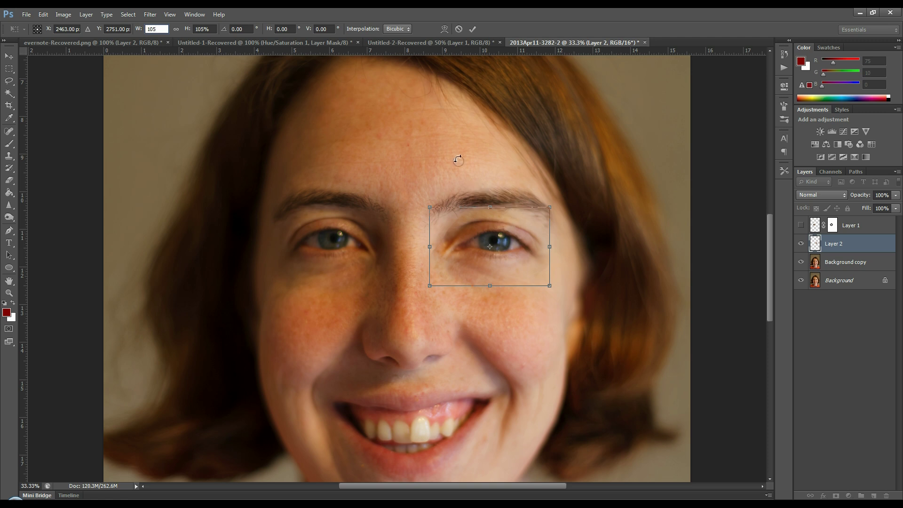
click(472, 29)
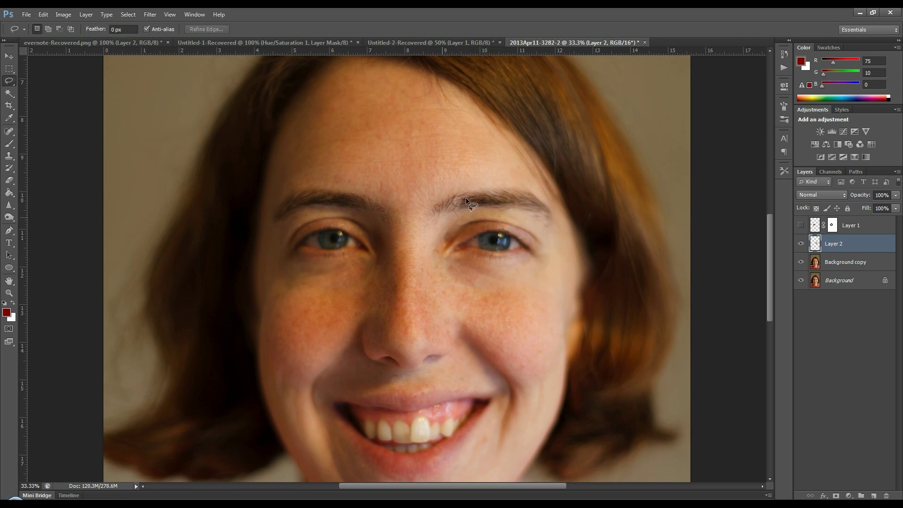
- Move the enlarged eye on Layer 2 into place over the original eye
click(9, 56)
click(494, 250)
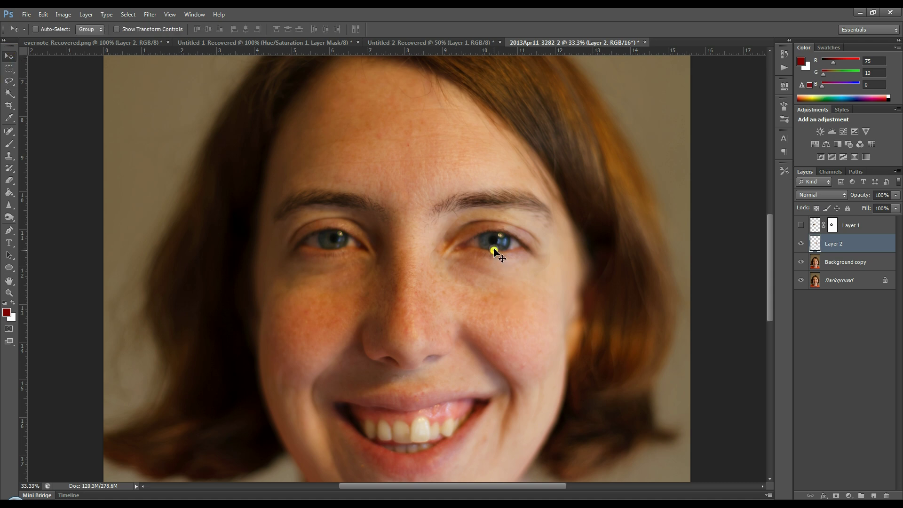
drag(494, 250, 424, 332)
- Mask Layer 2 and paint black along the eyebrow and between the brows
click(836, 496)
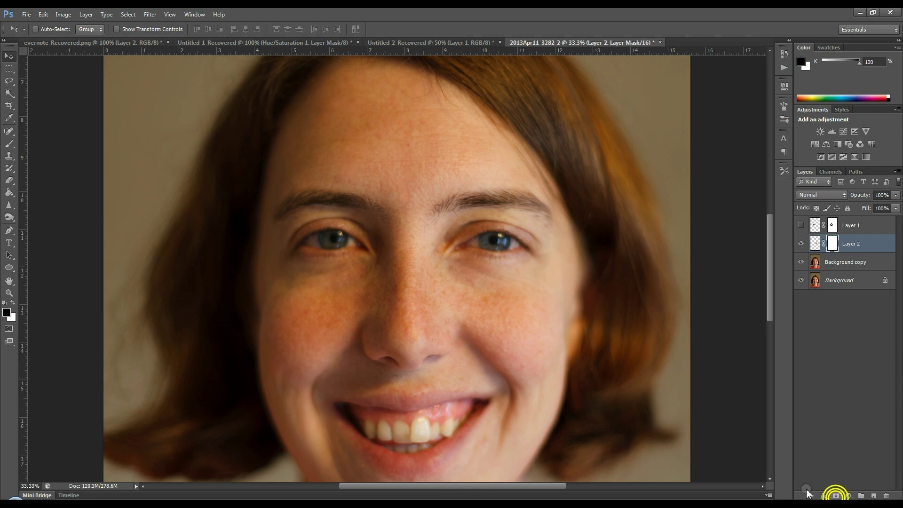
click(8, 142)
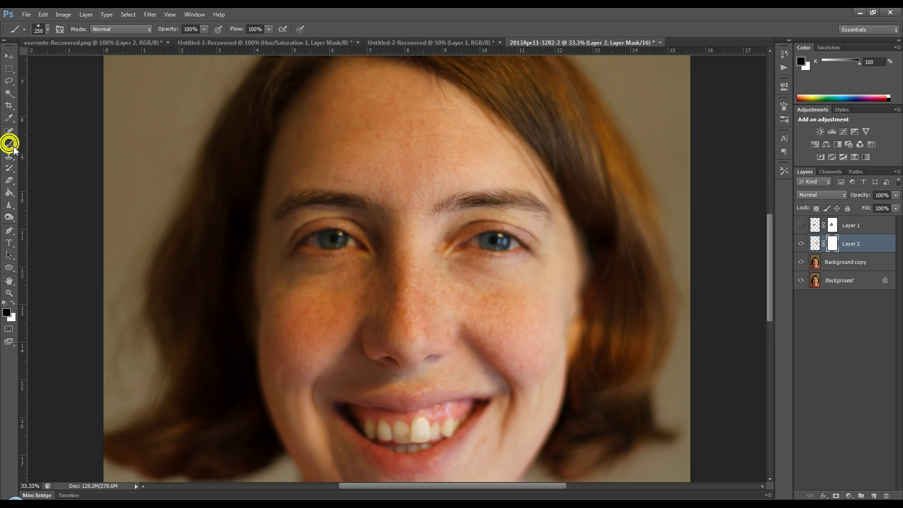
click(437, 201)
drag(468, 190, 549, 210)
drag(418, 222, 447, 193)
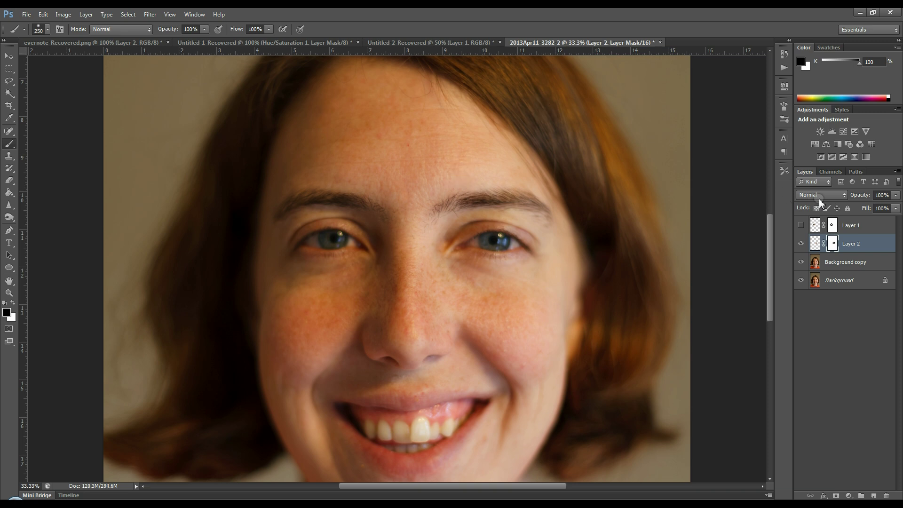
click(860, 231)
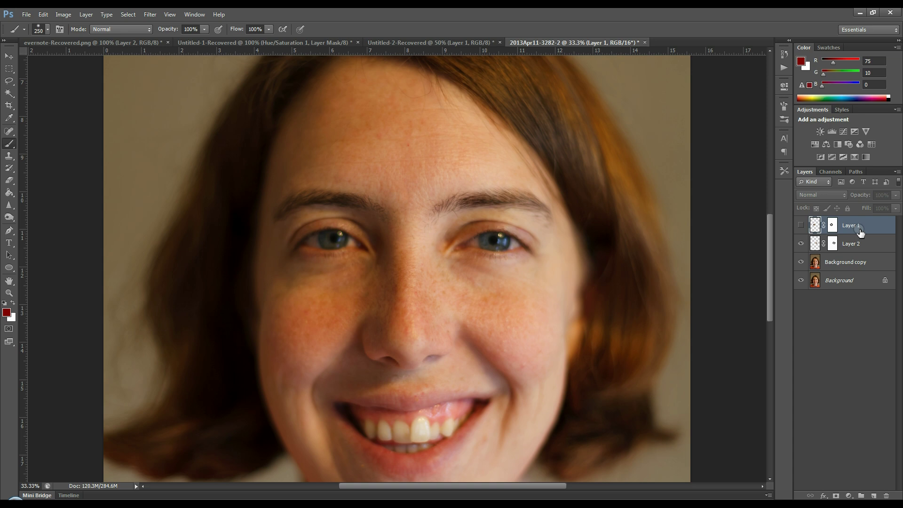
- Open Layer 2's layer style settings and close them without changes
click(816, 225)
double_click(808, 243)
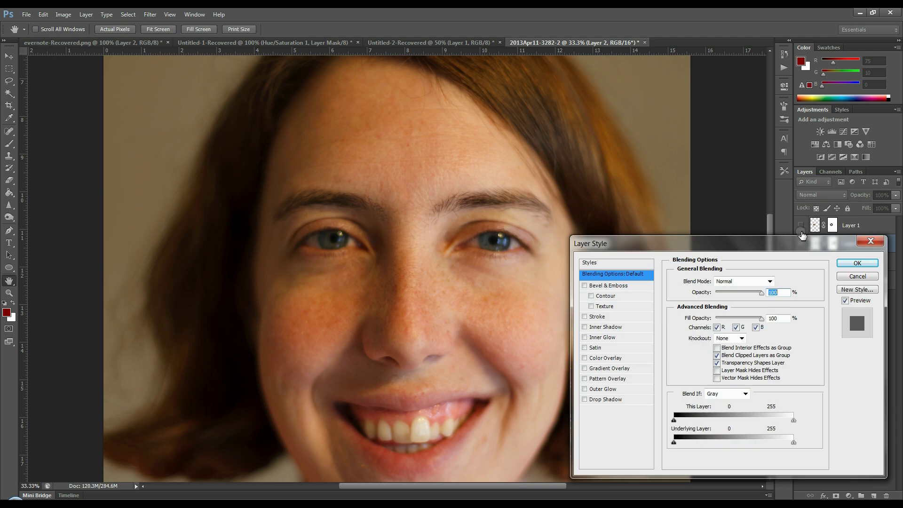
click(857, 277)
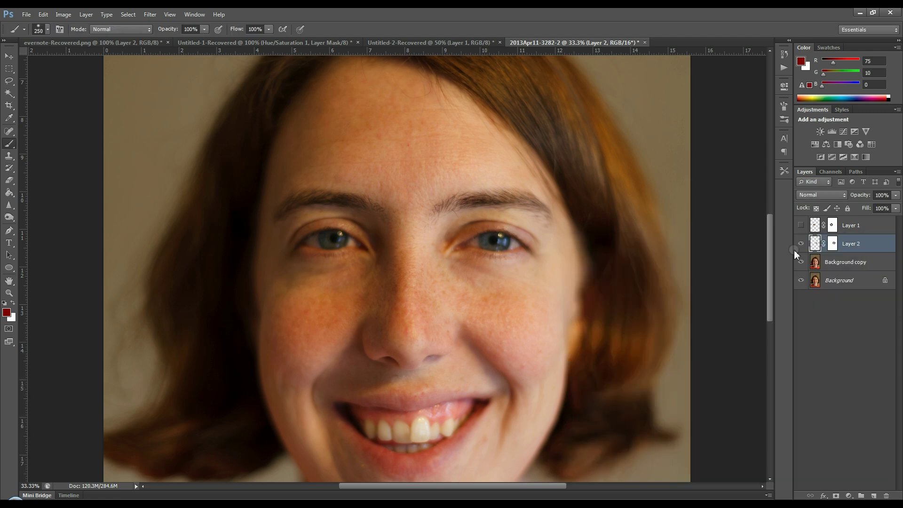
- Show Layer 1, merge it down into Layer 2 applying the mask, and compare before and after
click(801, 225)
click(816, 227)
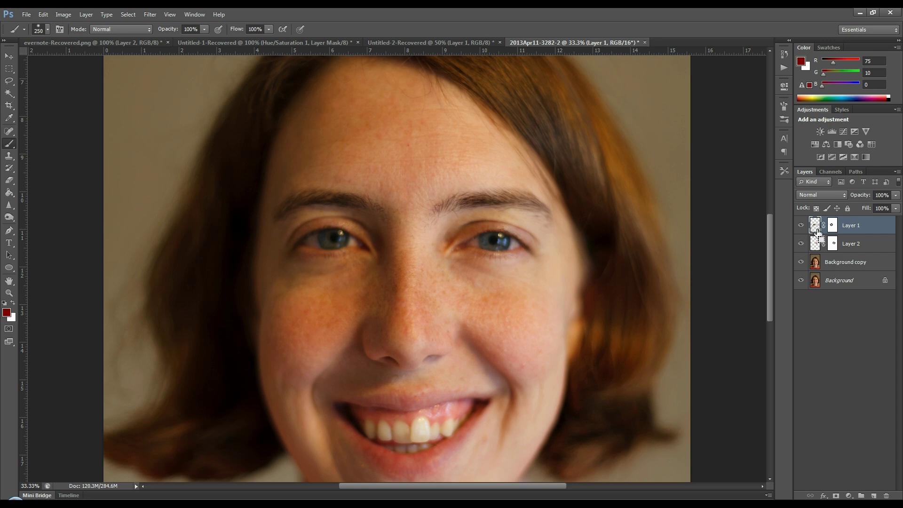
key(ctrl+e)
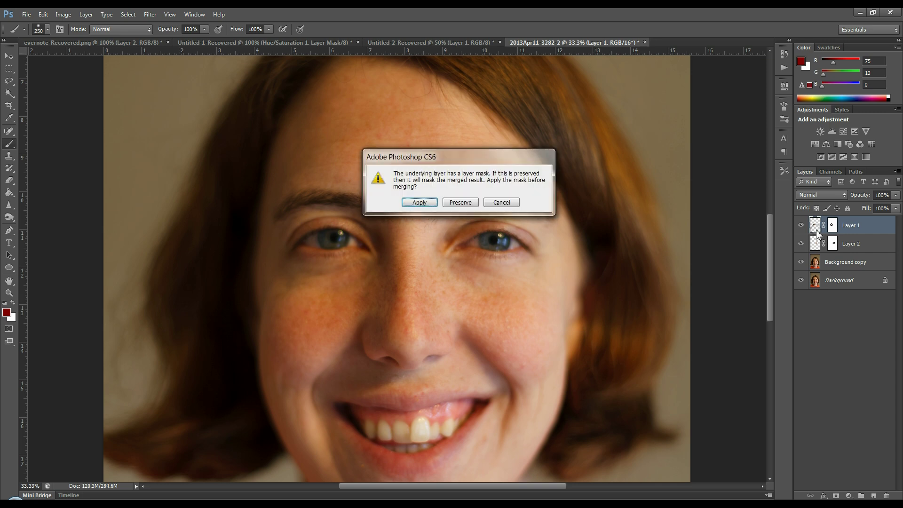
click(420, 202)
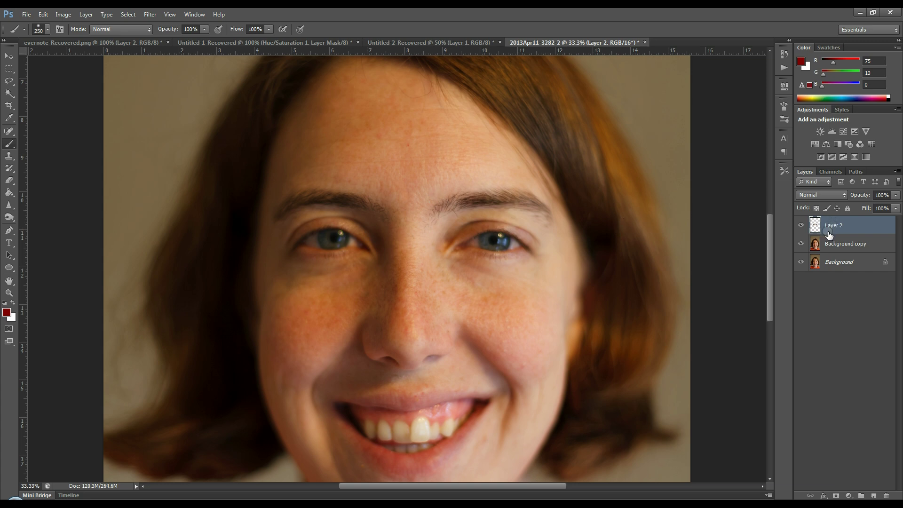
drag(829, 235, 834, 243)
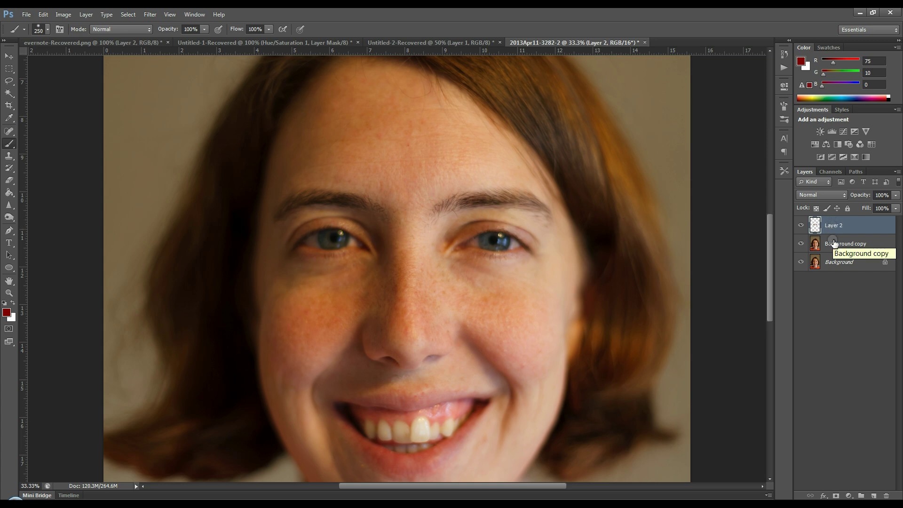
click(801, 226)
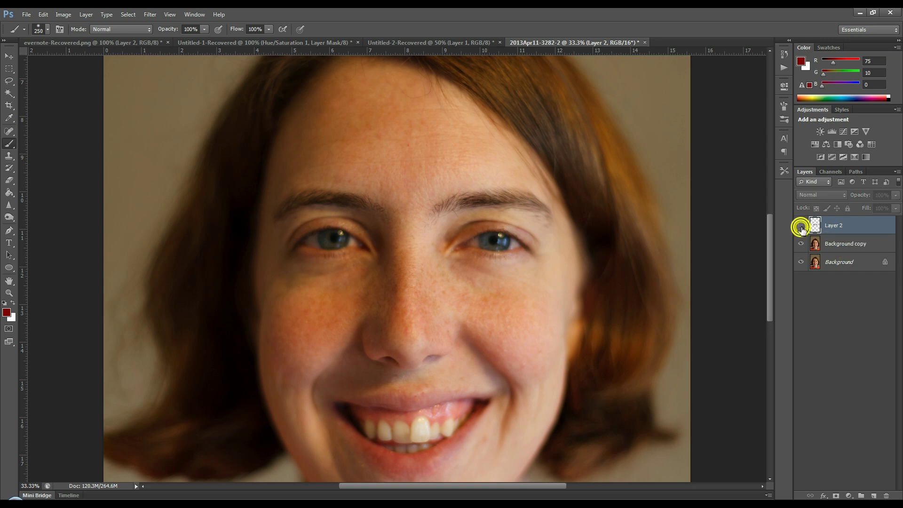
click(801, 227)
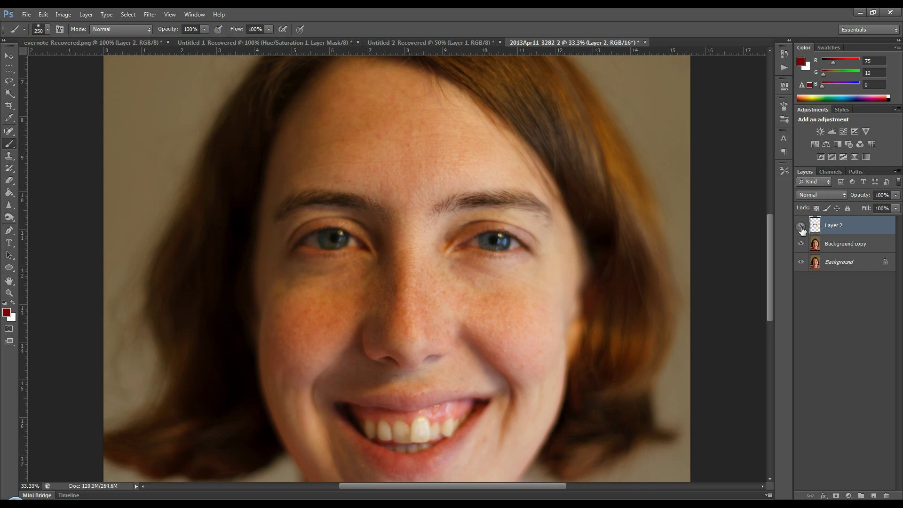